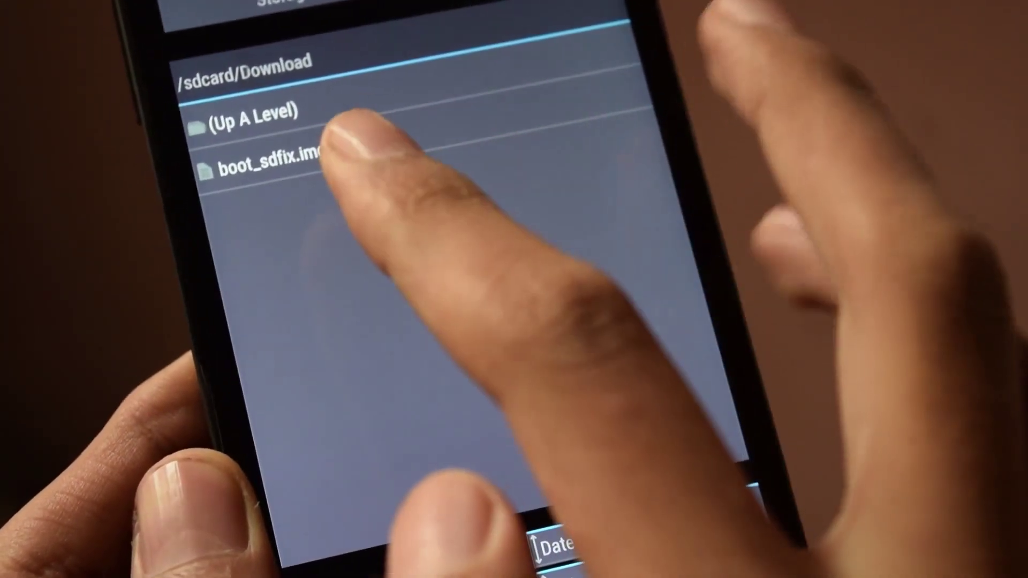
Flash /sdcard/Download/boot_sdfix.img to the Boot partition and return to TWRP's main menu
click(294, 153)
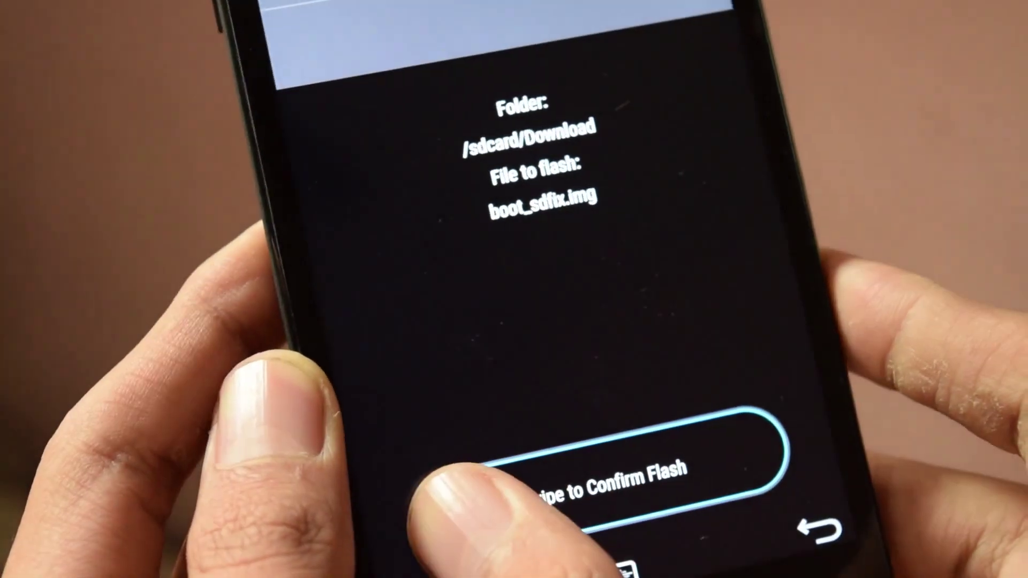
drag(459, 493, 745, 459)
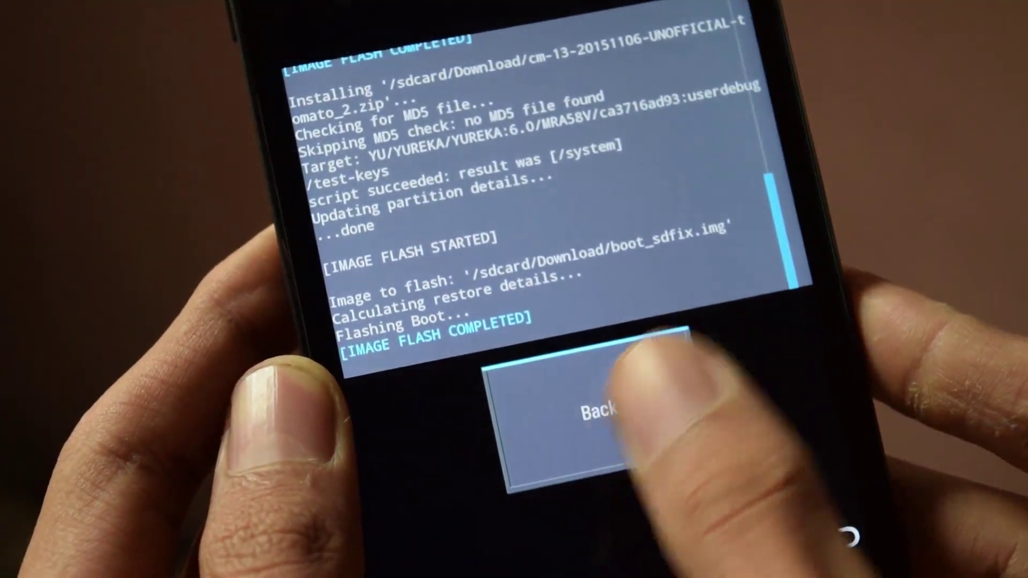
click(591, 406)
click(819, 531)
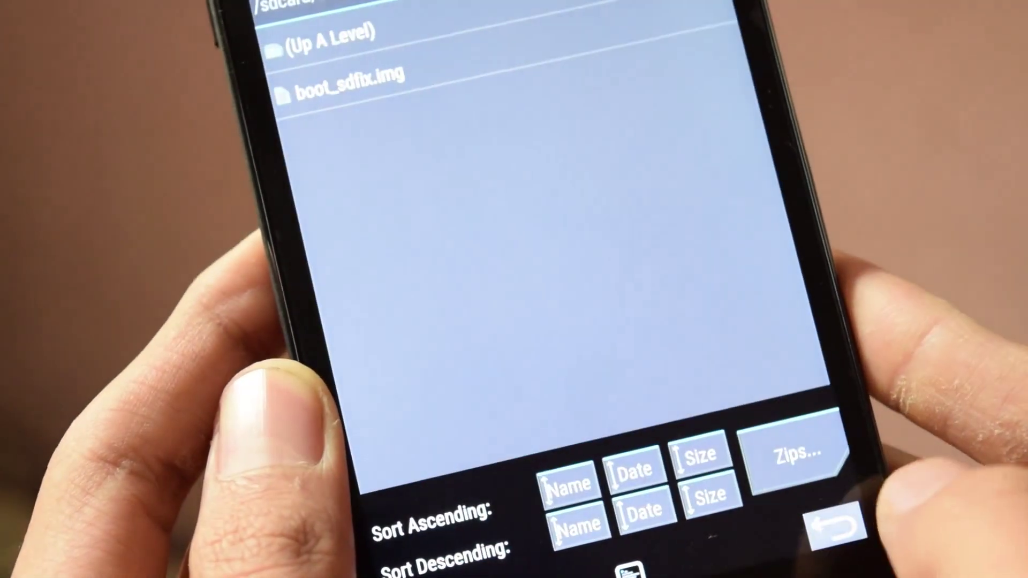
click(820, 530)
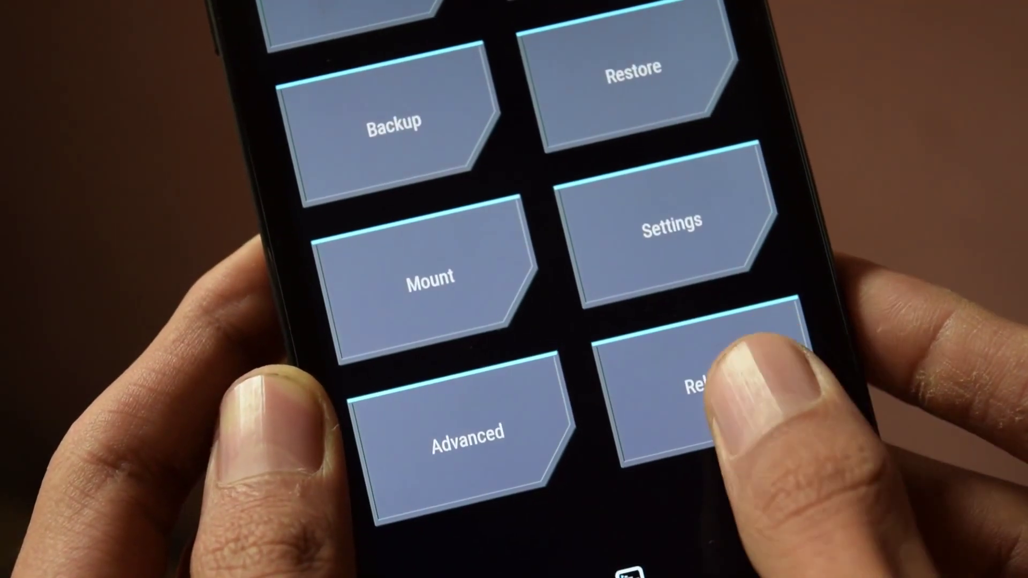
Bring up the Reboot options from the TWRP main menu
click(723, 370)
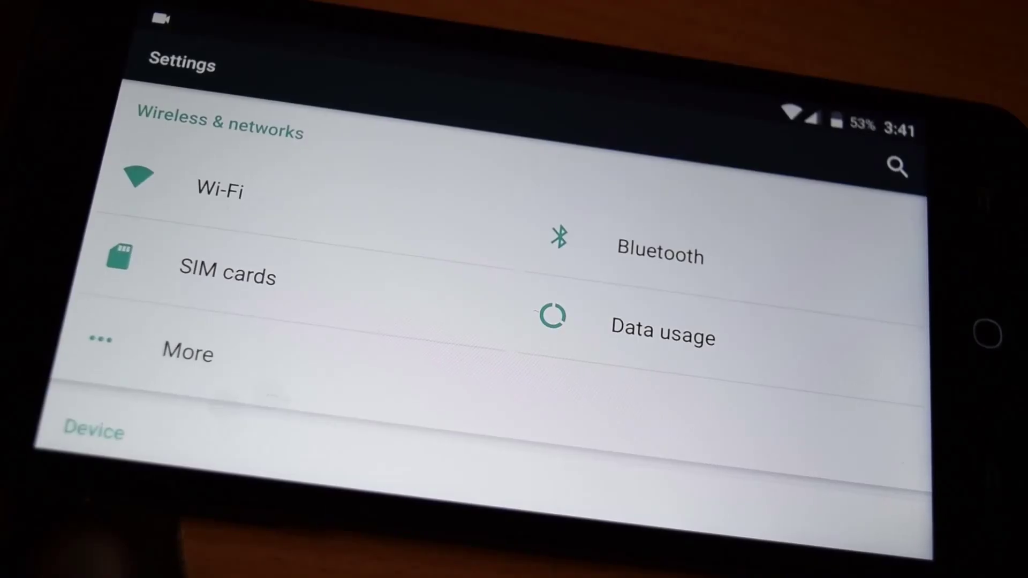
scroll(691, 402, down, 10)
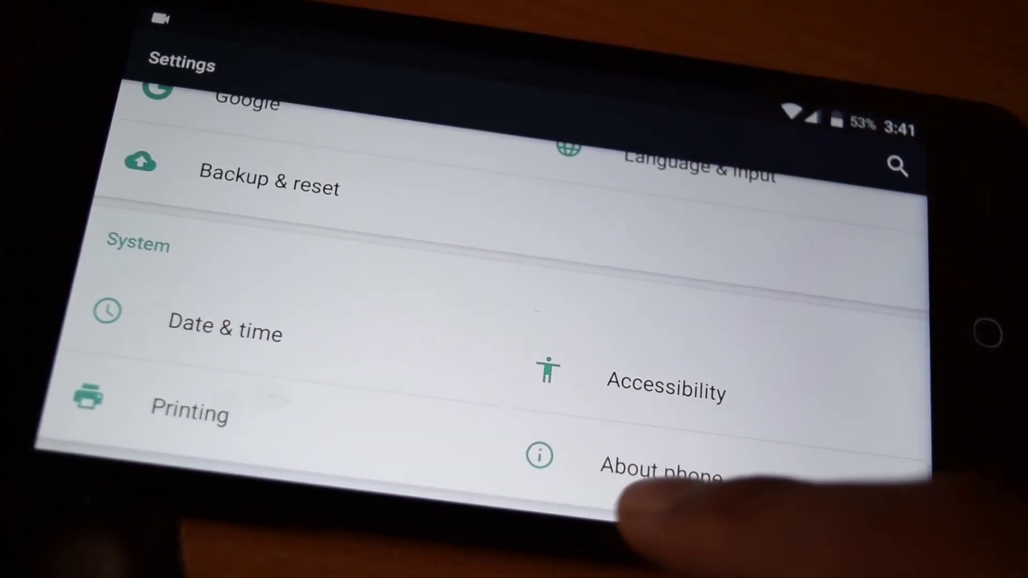
Open About phone and tap Build number repeatedly until development settings unlock
click(674, 470)
scroll(699, 418, down, 10)
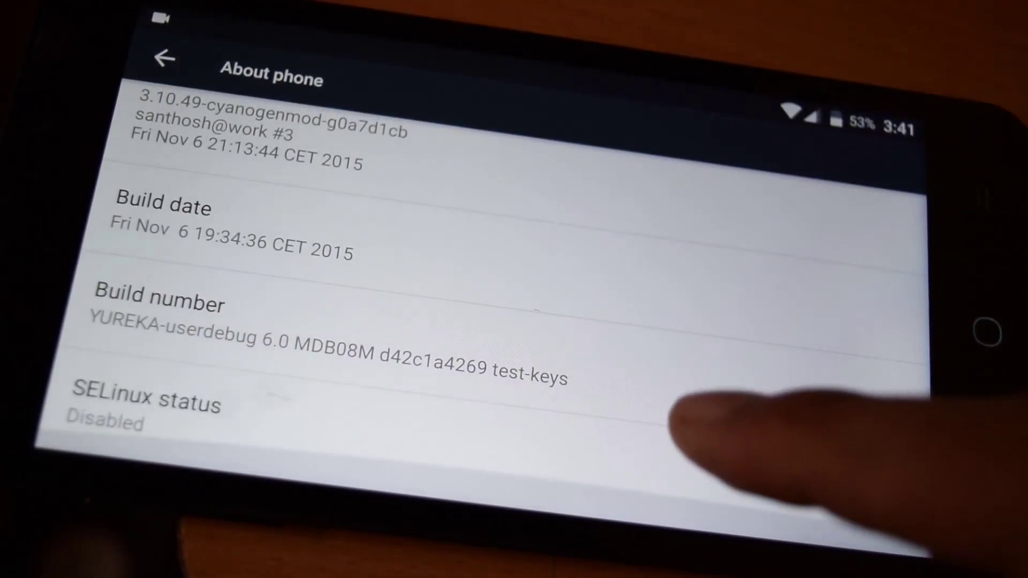
click(651, 376)
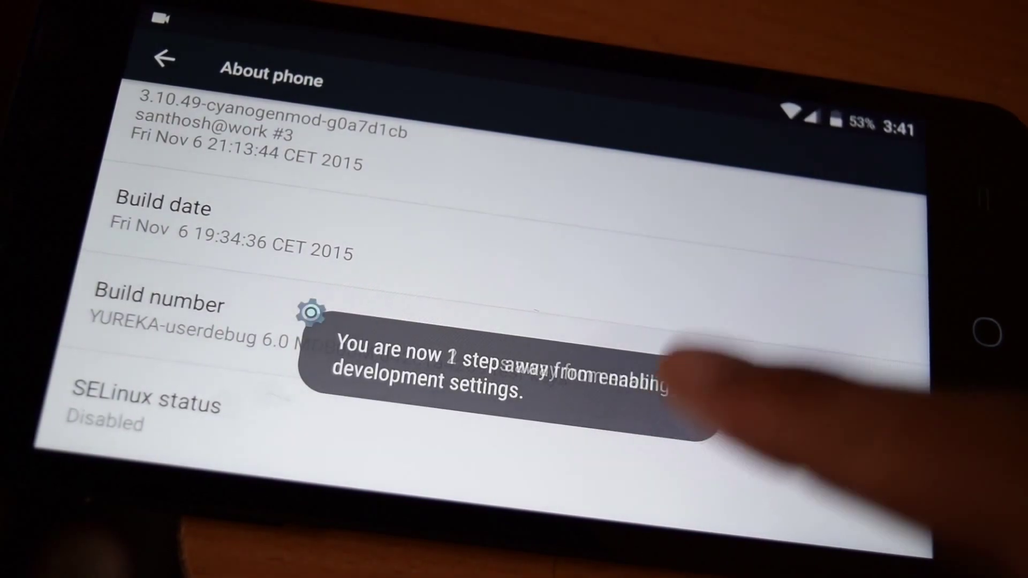
click(651, 376)
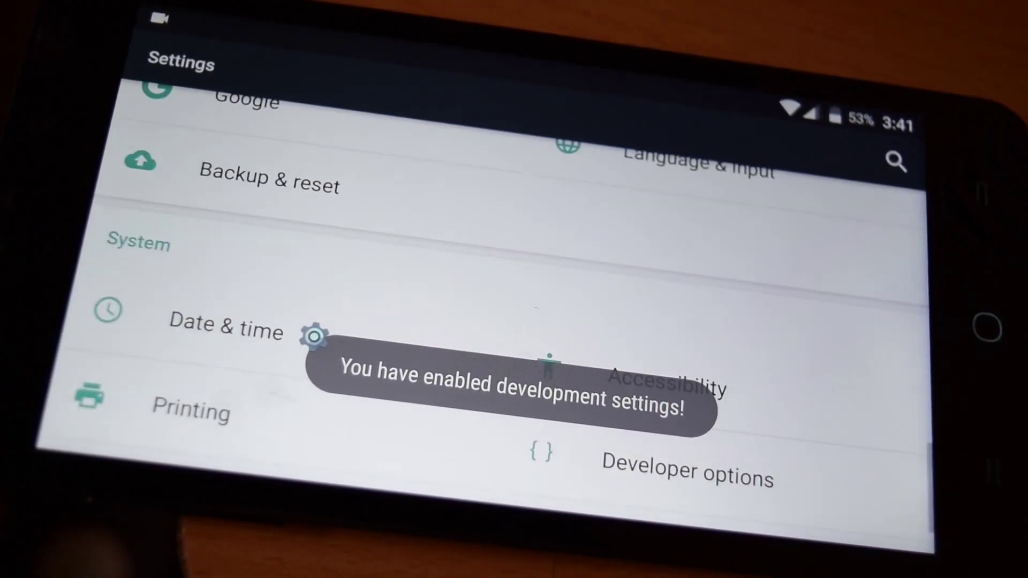
scroll(667, 391, down, 2)
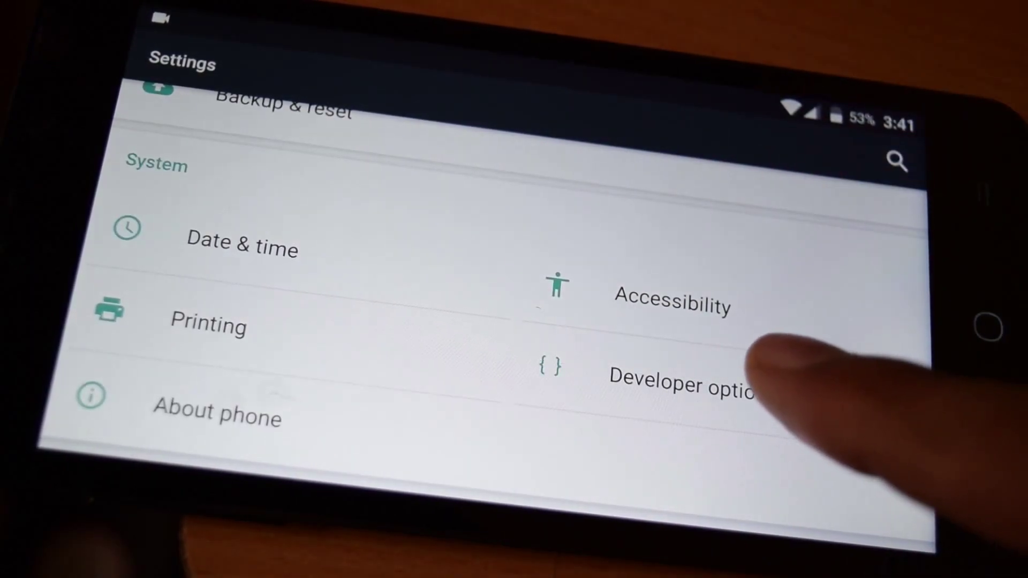
Turn the Developer options master switch on, accept the prompt, and open Root access
click(755, 369)
scroll(804, 346, down, 3)
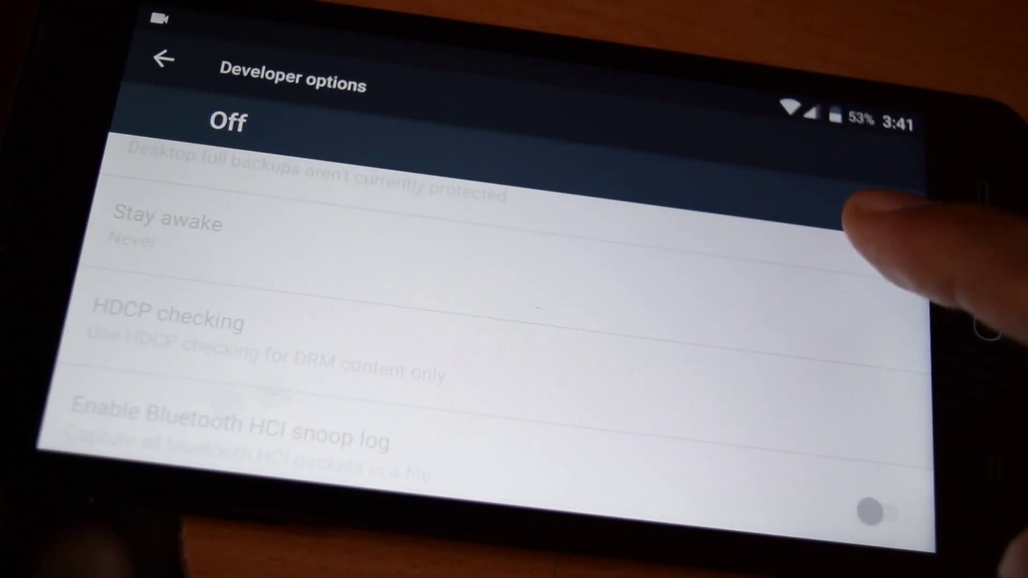
click(880, 212)
click(711, 376)
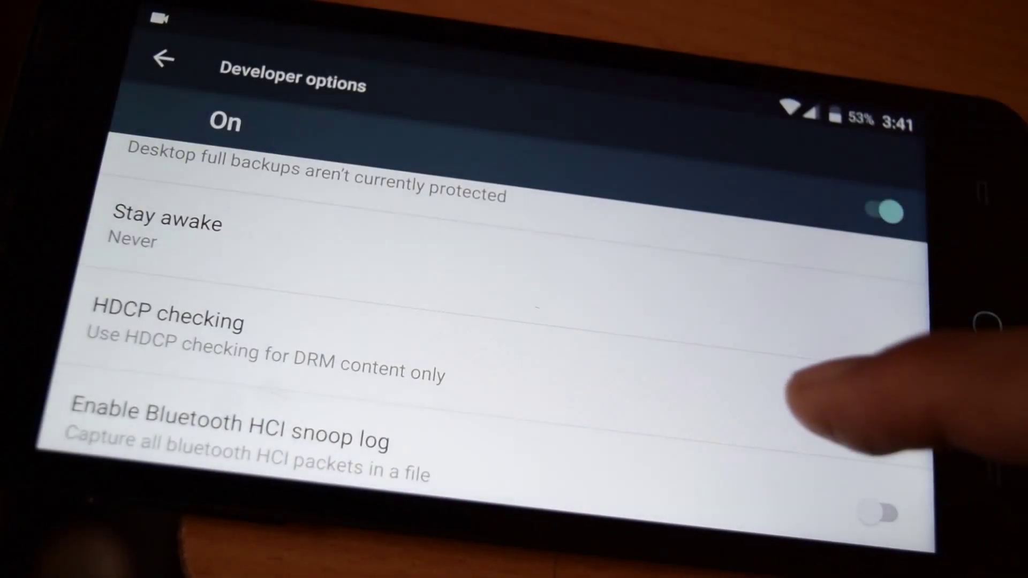
scroll(795, 394, down, 2)
scroll(780, 289, down, 2)
scroll(731, 313, down, 2)
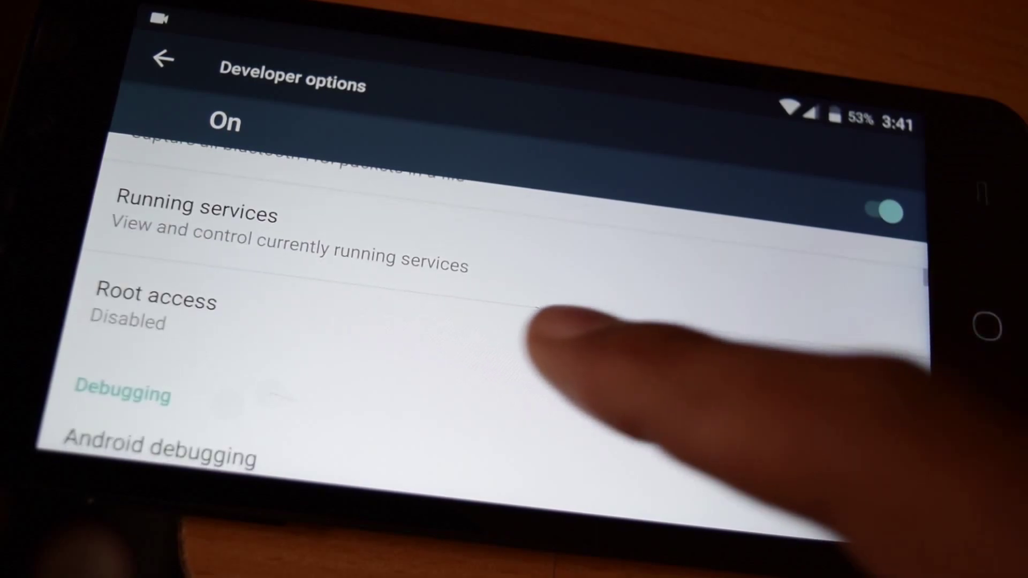
scroll(385, 298, down, 1)
click(377, 245)
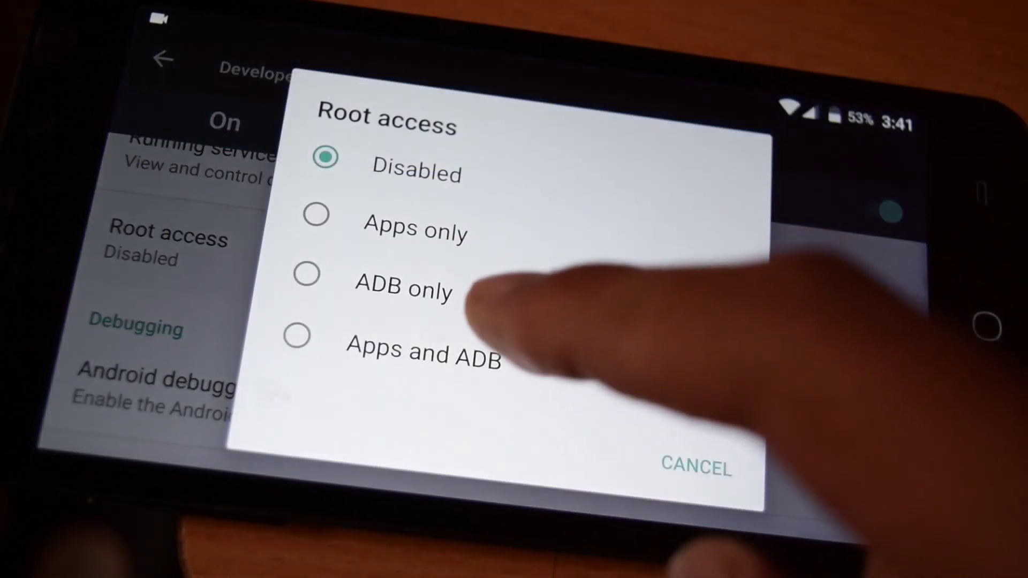